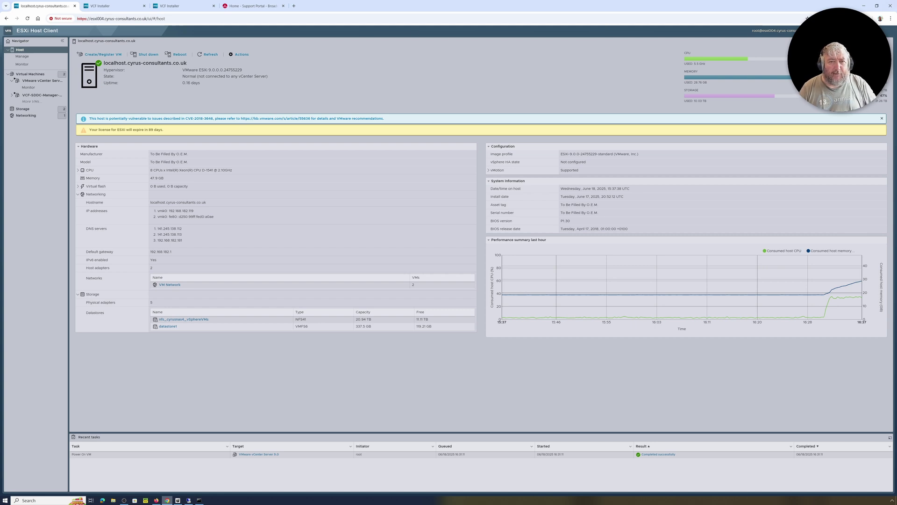
Enable the host's Network Time Protocol client with the startup policy "Start and stop with host"
{"action": "left_click", "coordinate": [23, 57]}
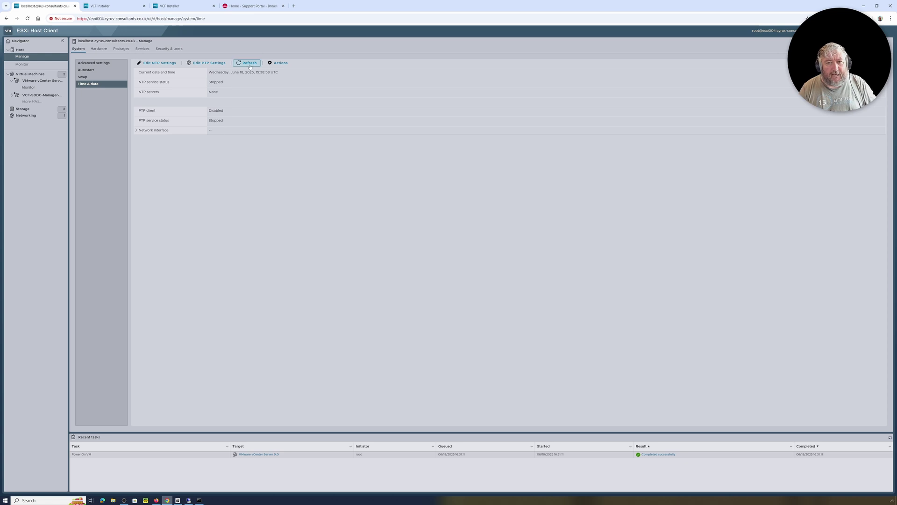
{"action": "left_click", "coordinate": [154, 64]}
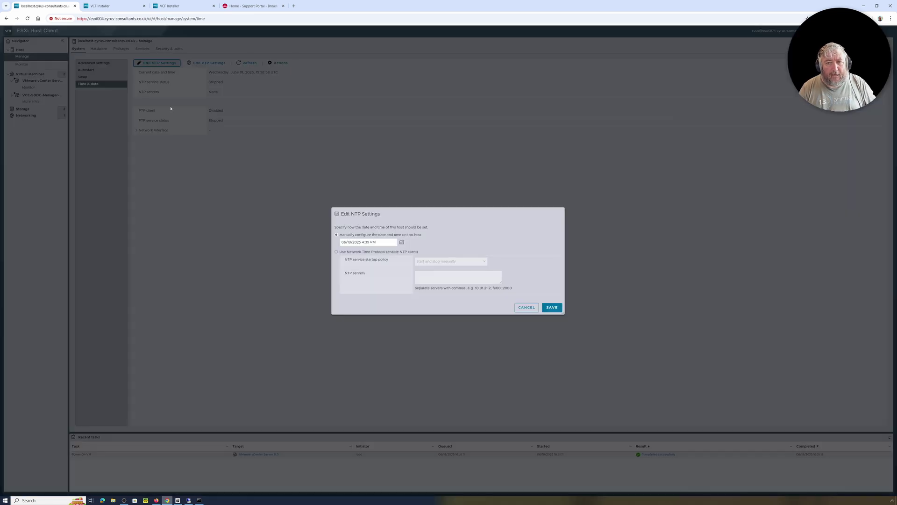
{"action": "left_click", "coordinate": [347, 255]}
{"action": "left_click", "coordinate": [443, 263]}
Set the NTP servers to 141.245.137.52 and 141.245.137.54 and save the NTP settings
{"action": "left_click", "coordinate": [426, 276]}
{"action": "left_click", "coordinate": [425, 278]}
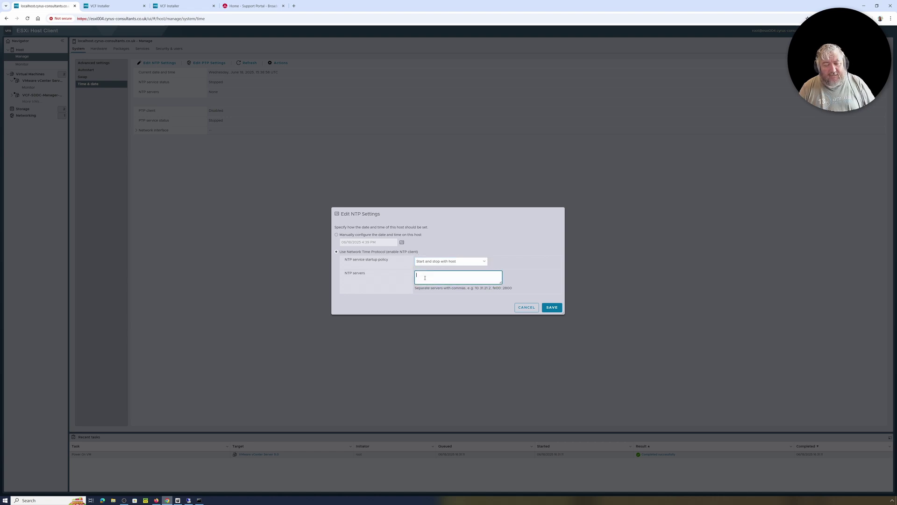
{"action": "type", "text": "141.245.137.52,141."}
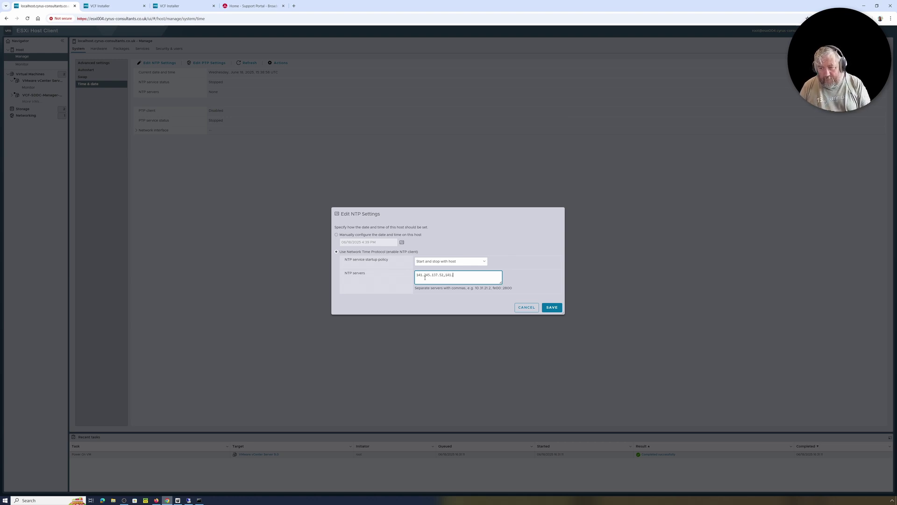
{"action": "type", "text": "245."}
{"action": "key", "text": "F7"}
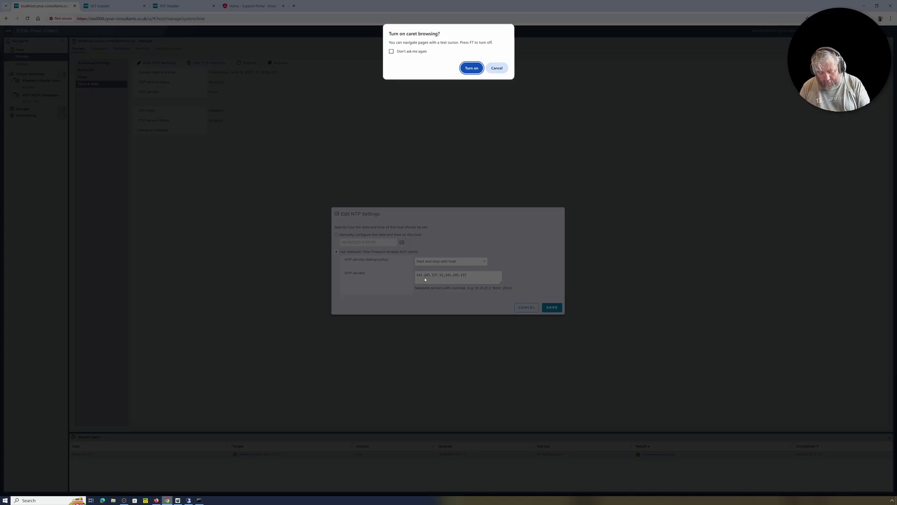
{"action": "left_click", "coordinate": [496, 68]}
{"action": "type", "text": "137.54"}
{"action": "left_click", "coordinate": [554, 310]}
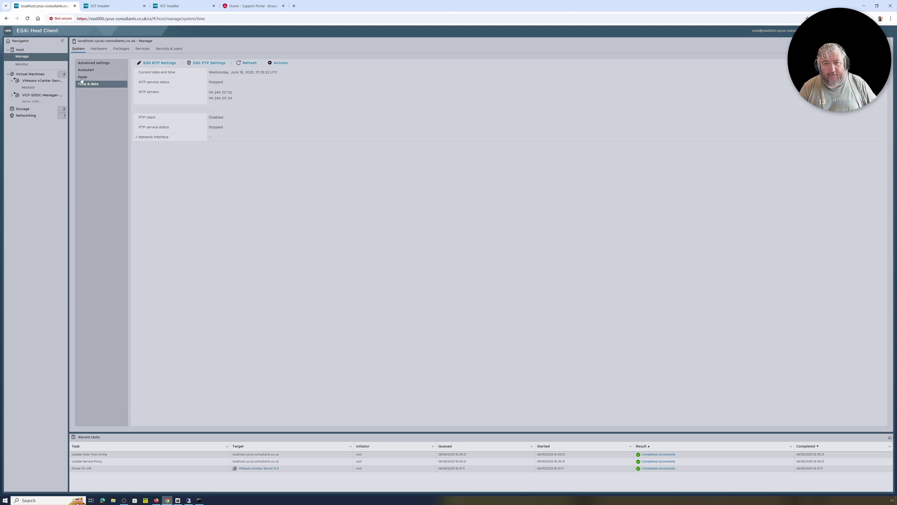
Start the ntpd service on the host and refresh the time and date status
{"action": "left_click", "coordinate": [143, 49]}
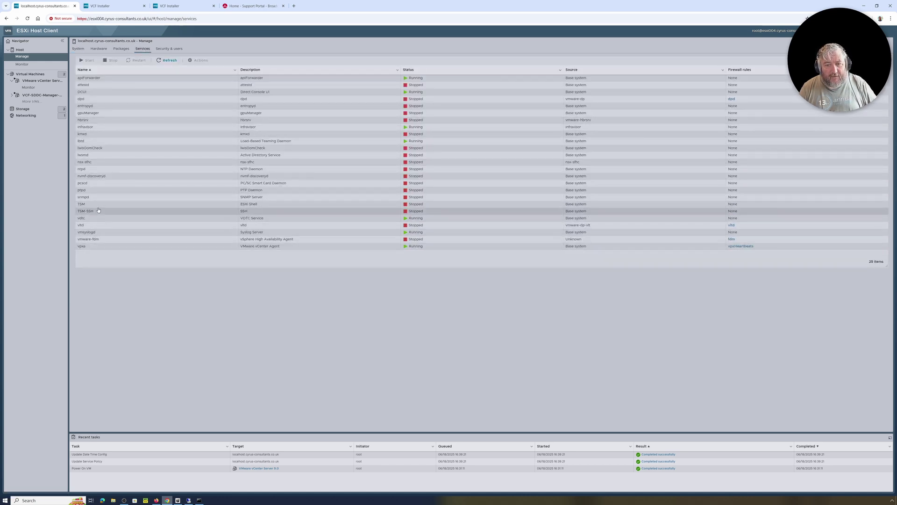
{"action": "left_click", "coordinate": [94, 168]}
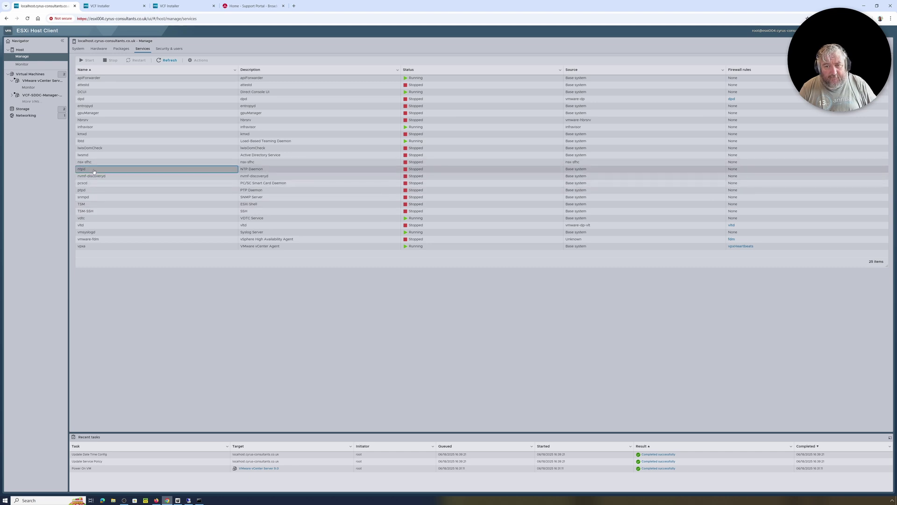
{"action": "left_click", "coordinate": [89, 60]}
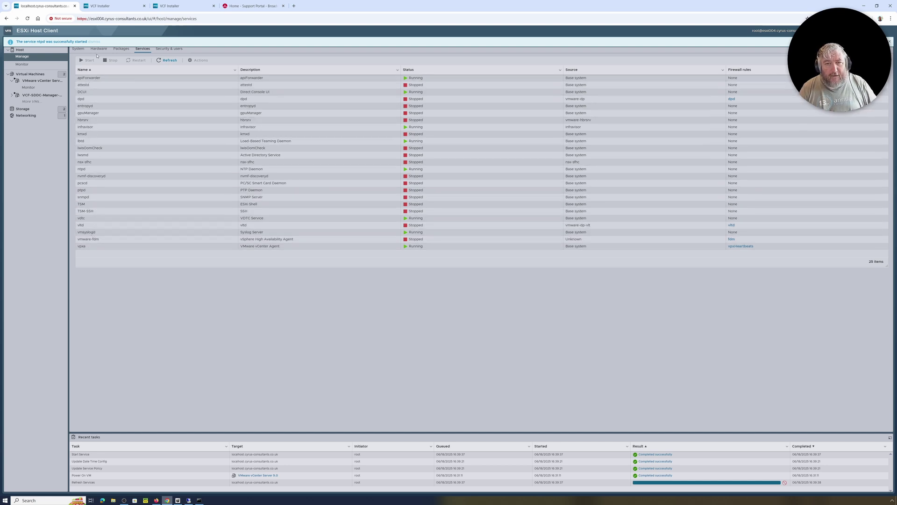
{"action": "left_click", "coordinate": [82, 52]}
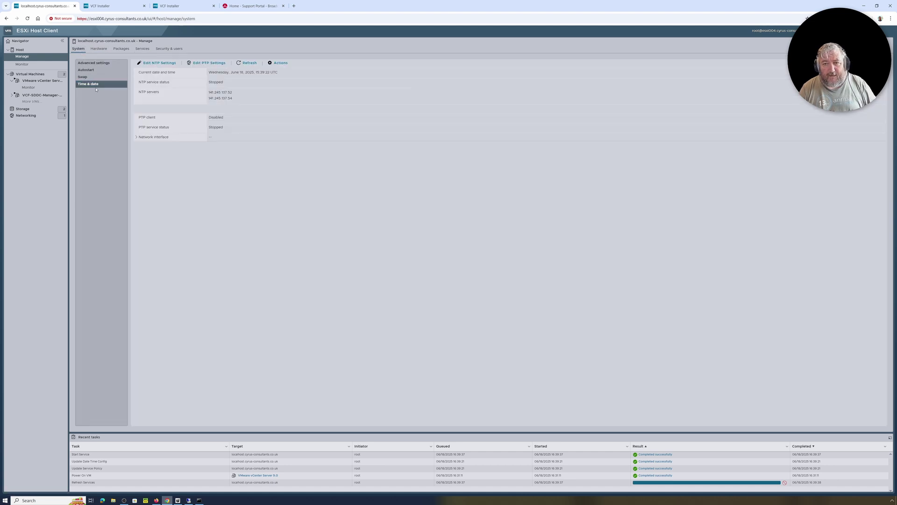
{"action": "left_click", "coordinate": [253, 64]}
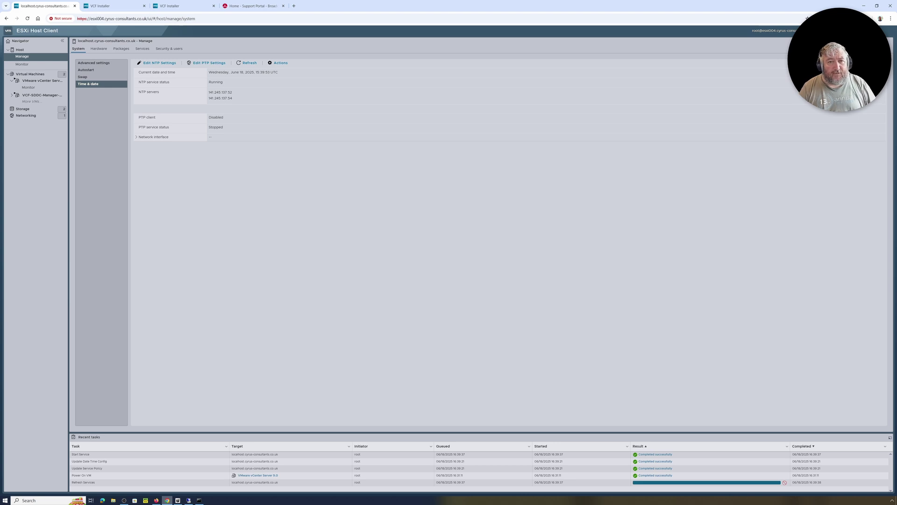
Switch the Default TCP/IP stack to manual configuration, set its host name to esxi004, save it and return to the host overview
{"action": "left_click", "coordinate": [29, 51]}
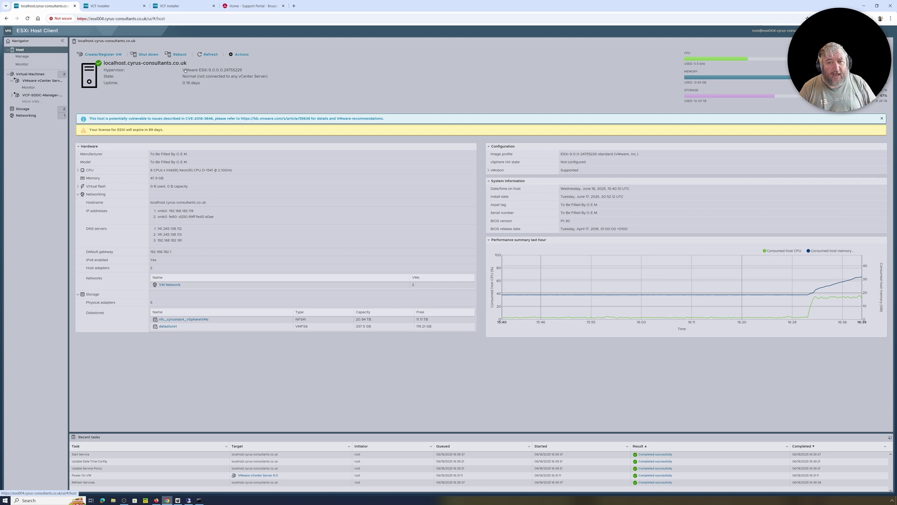
{"action": "left_click", "coordinate": [34, 117]}
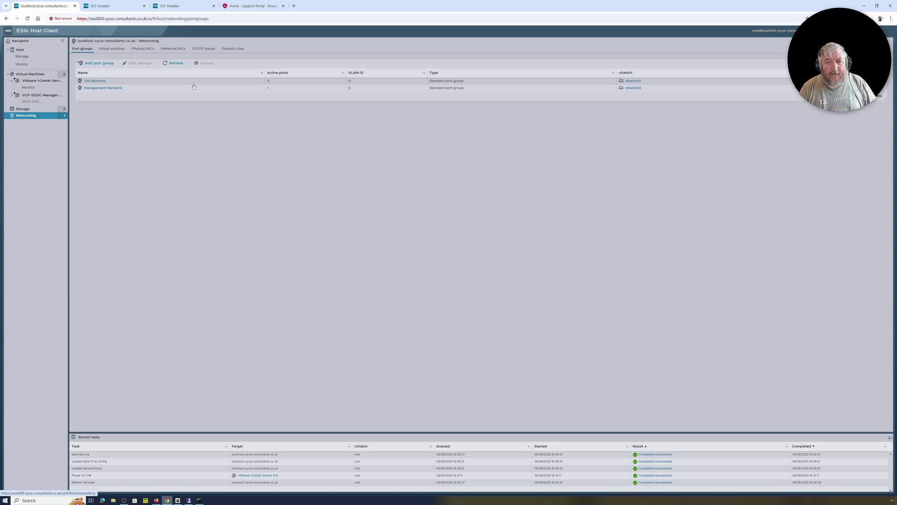
{"action": "left_click", "coordinate": [204, 48]}
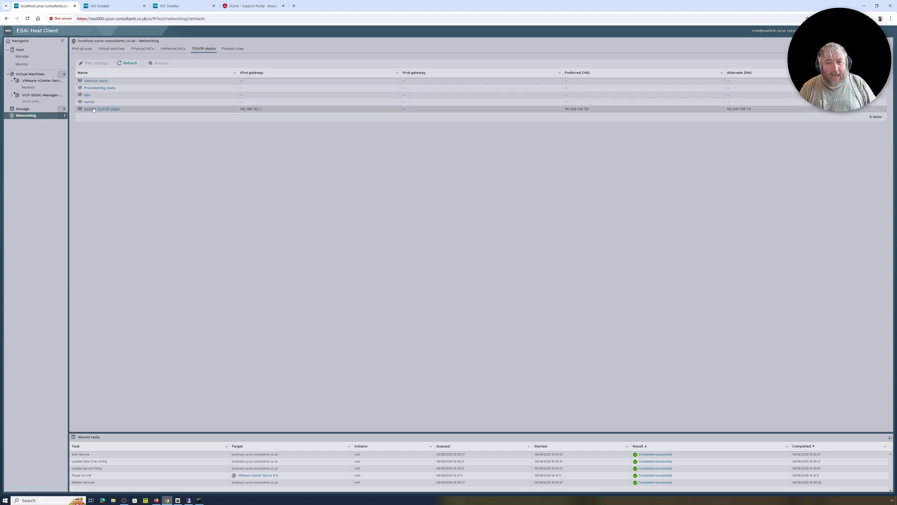
{"action": "left_click", "coordinate": [97, 111]}
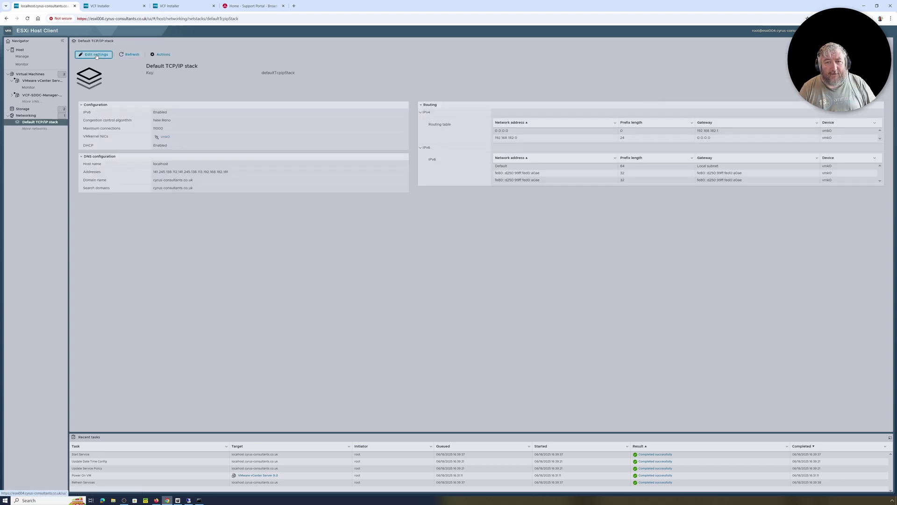
{"action": "left_click", "coordinate": [96, 54]}
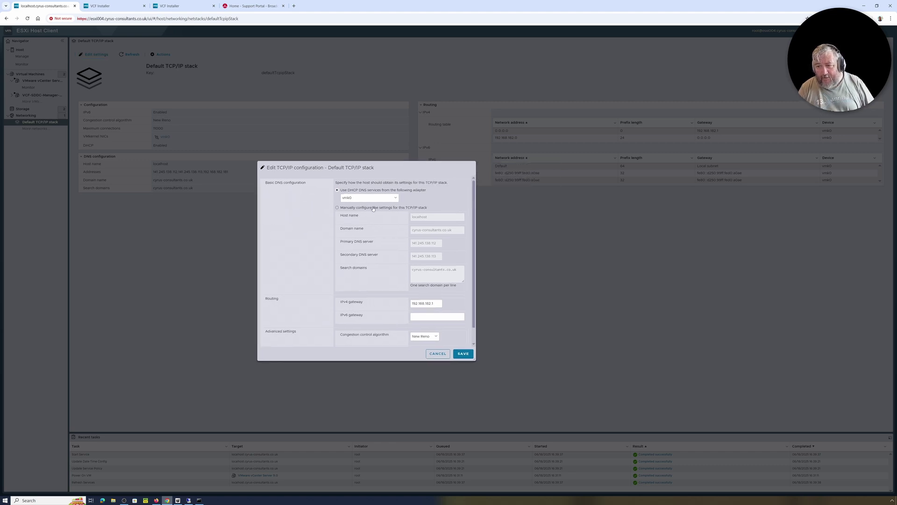
{"action": "left_click", "coordinate": [374, 209]}
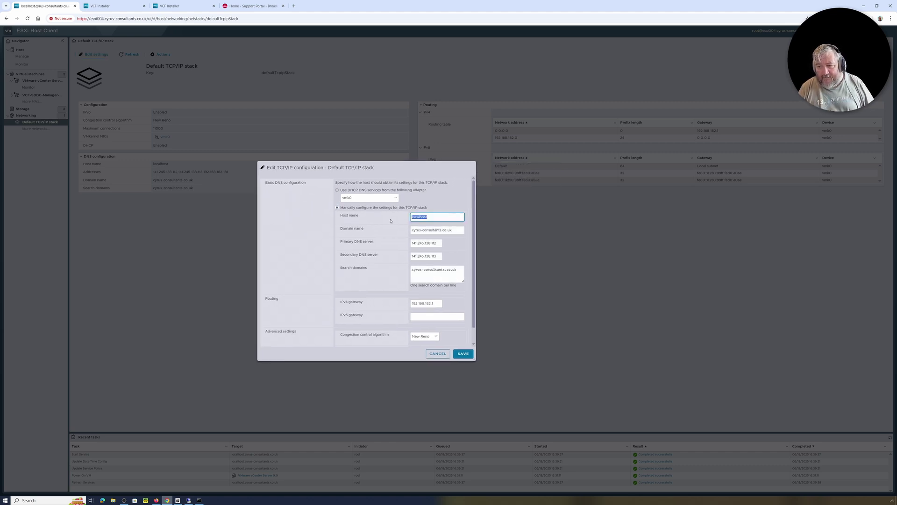
{"action": "type", "text": "esxi004"}
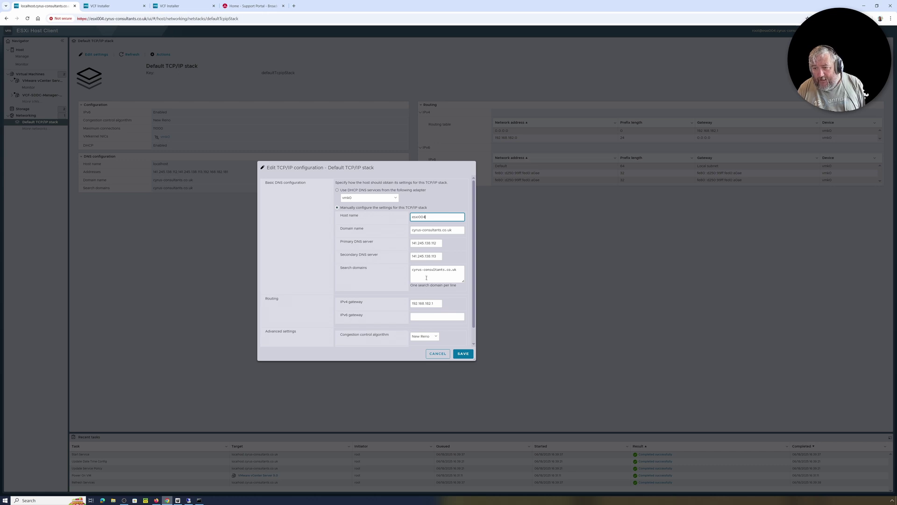
{"action": "scroll", "coordinate": [432, 285], "scroll_direction": "down", "scroll_amount": 1}
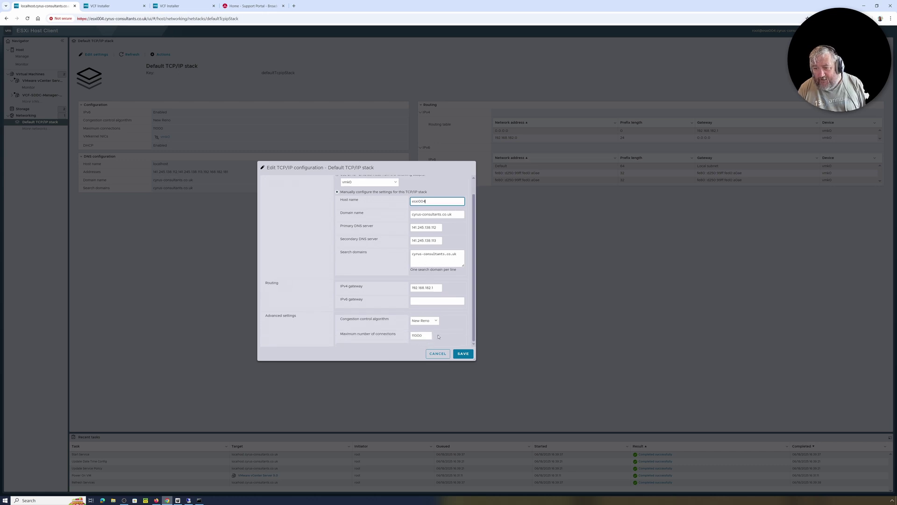
{"action": "left_click", "coordinate": [463, 357]}
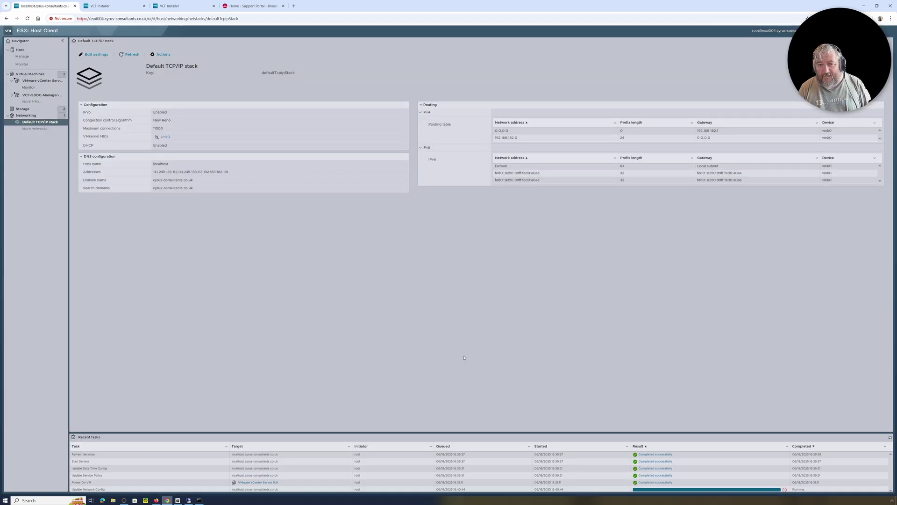
{"action": "left_click", "coordinate": [18, 52]}
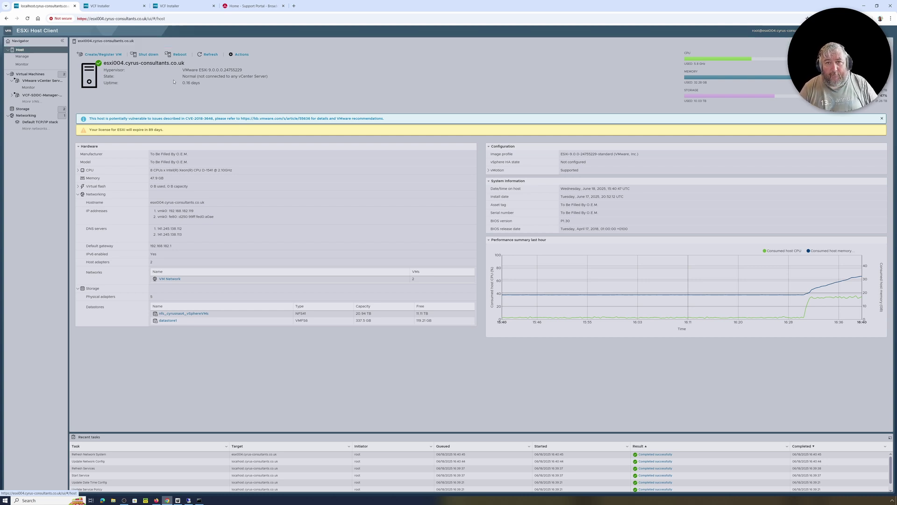
Open the VMware vCenter Server 9.0 virtual machine's details and follow its host name link to the vSphere login page
{"action": "left_click", "coordinate": [38, 78]}
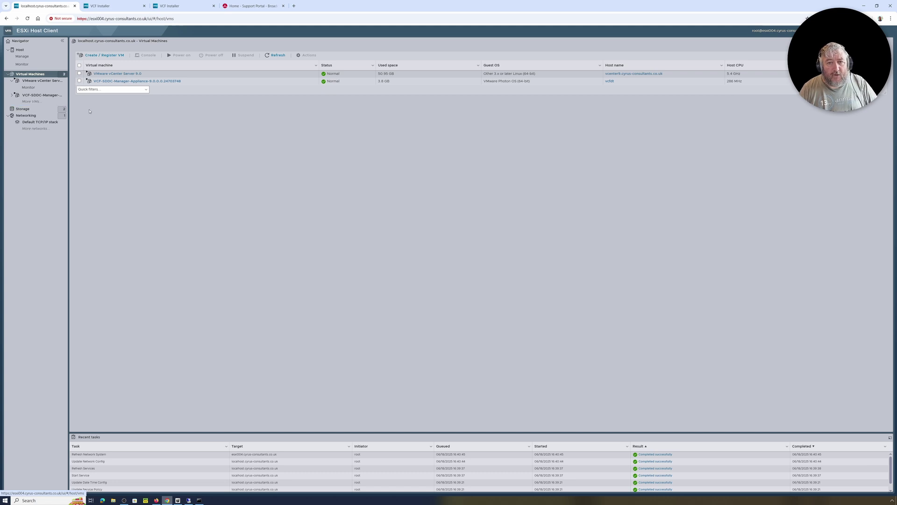
{"action": "left_click", "coordinate": [22, 51]}
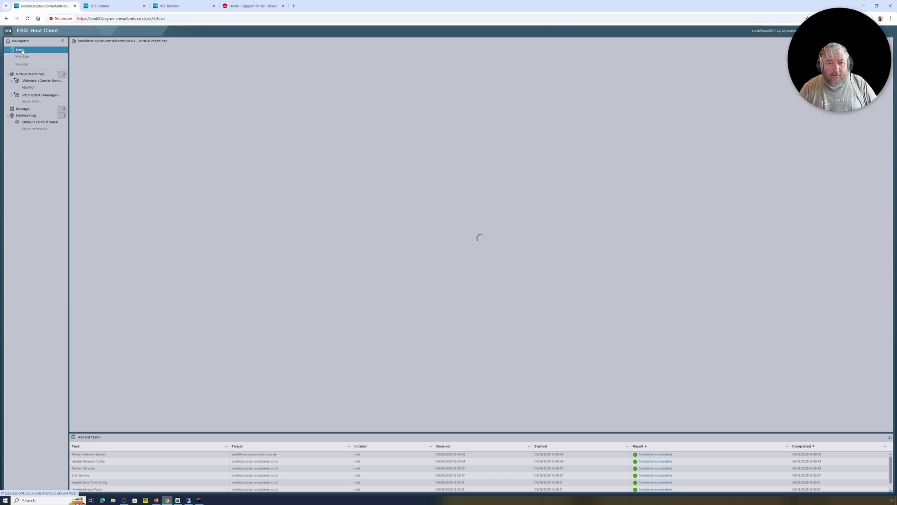
{"action": "left_click", "coordinate": [34, 82]}
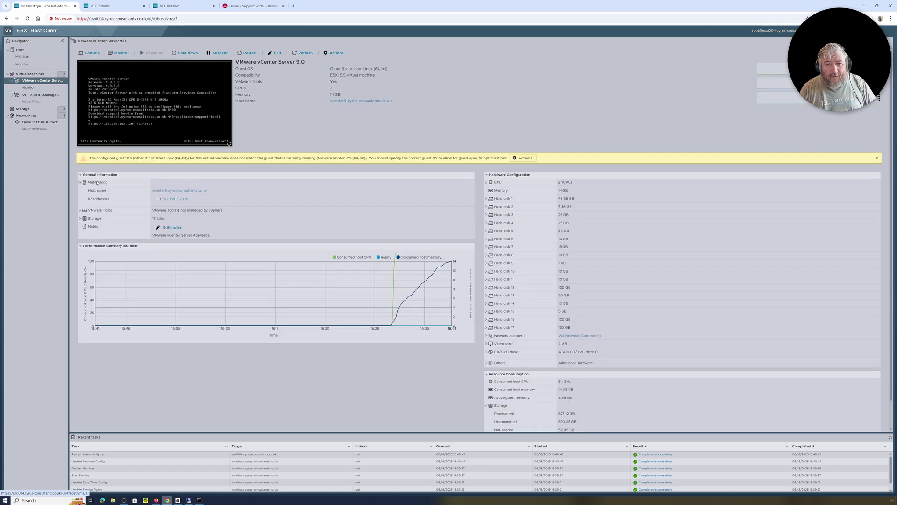
{"action": "left_click", "coordinate": [182, 191]}
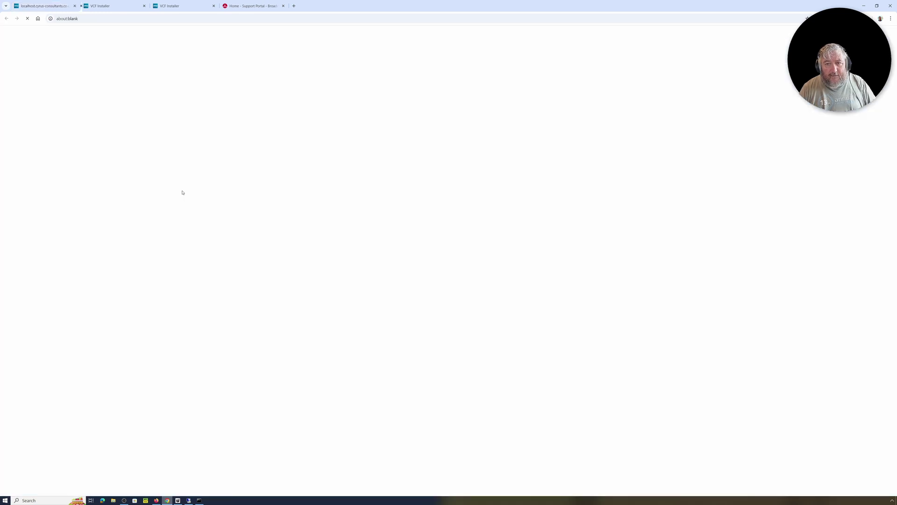
{"action": "left_click", "coordinate": [66, 63]}
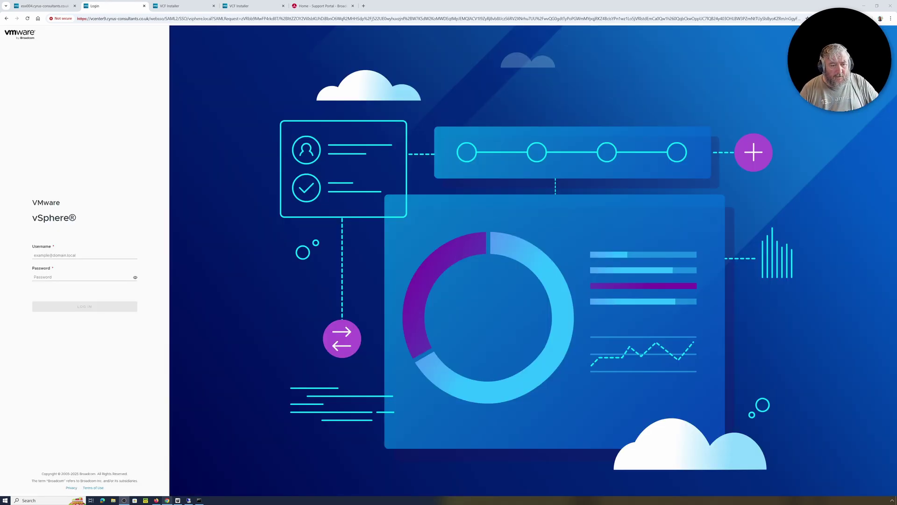
Sign in to vSphere by filling the username and password from the saved vCenter administrator login
{"action": "left_click", "coordinate": [53, 255]}
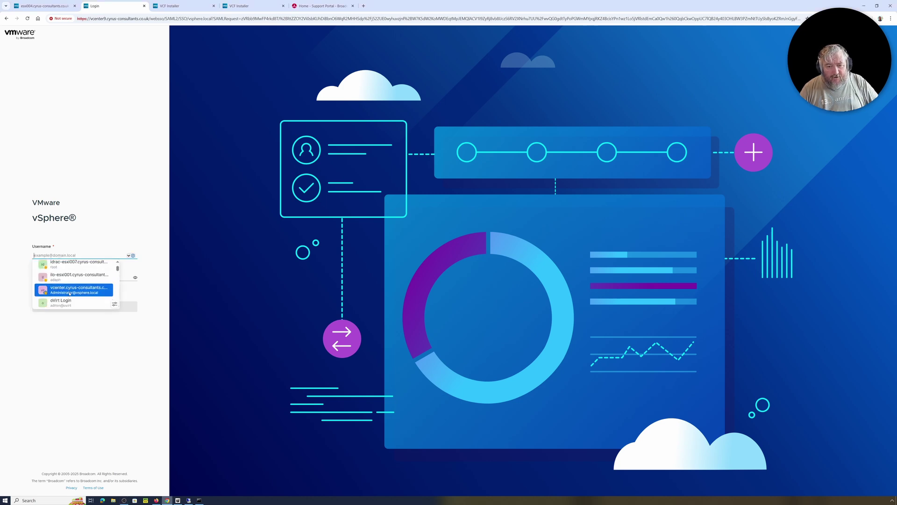
{"action": "left_click", "coordinate": [69, 303]}
{"action": "left_click", "coordinate": [69, 305]}
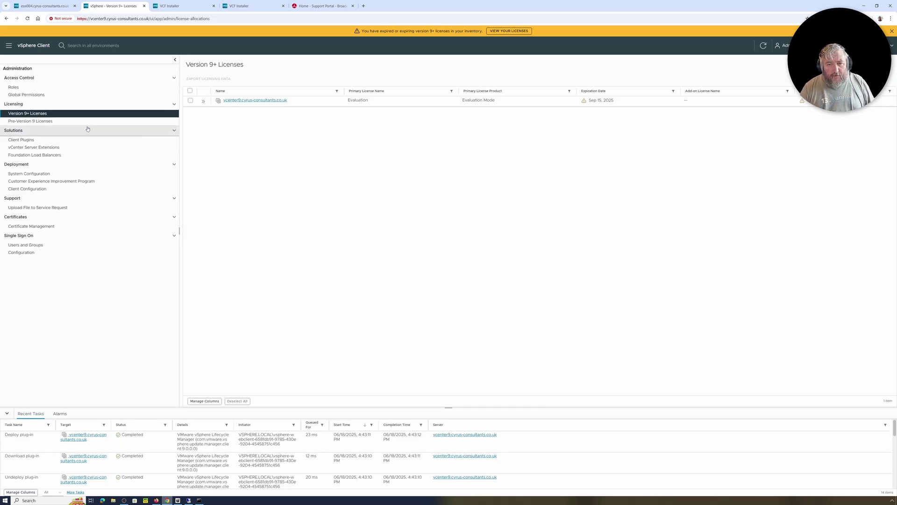
Leave the Version 9+ Licenses page for the vSphere home page and open the inventory
{"action": "left_click", "coordinate": [9, 46]}
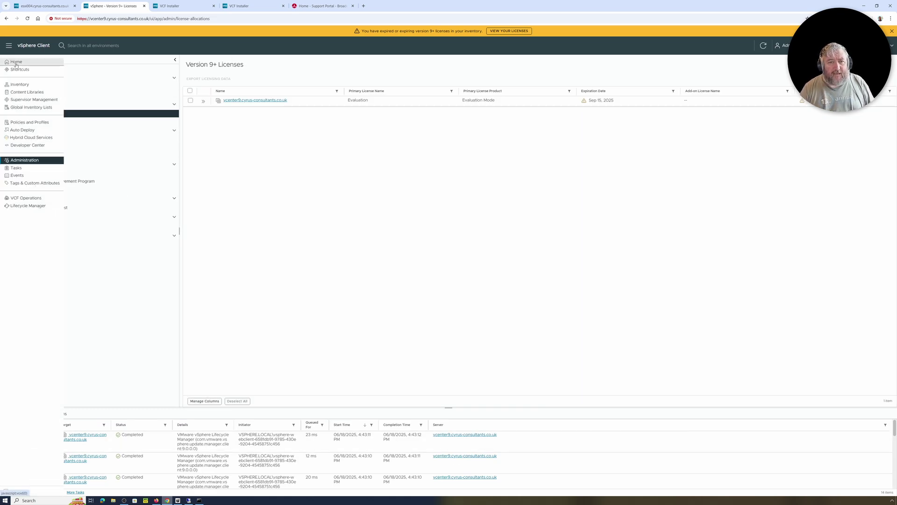
{"action": "left_click", "coordinate": [17, 64]}
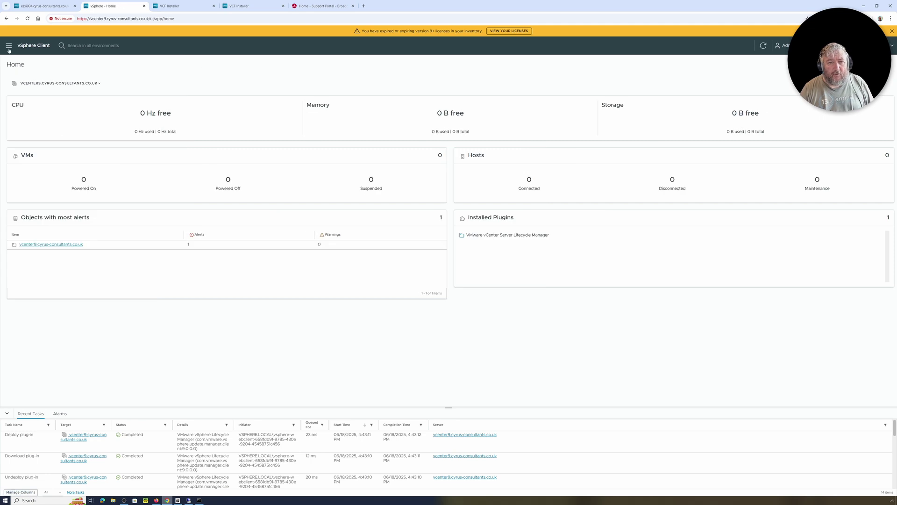
{"action": "left_click", "coordinate": [9, 49]}
{"action": "left_click", "coordinate": [19, 86]}
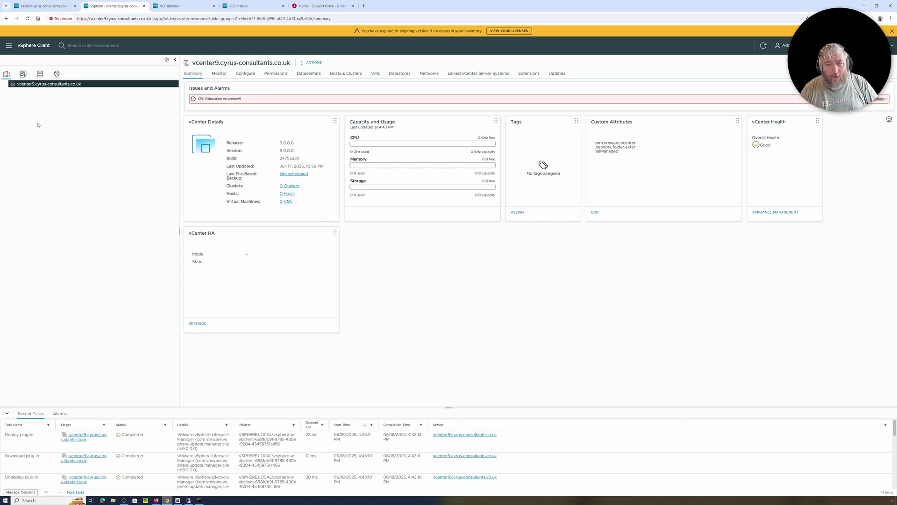
Create a new datacenter named VCF Datacenter under vcenter9.cyrus-consultants.co.uk
{"action": "right_click", "coordinate": [31, 86]}
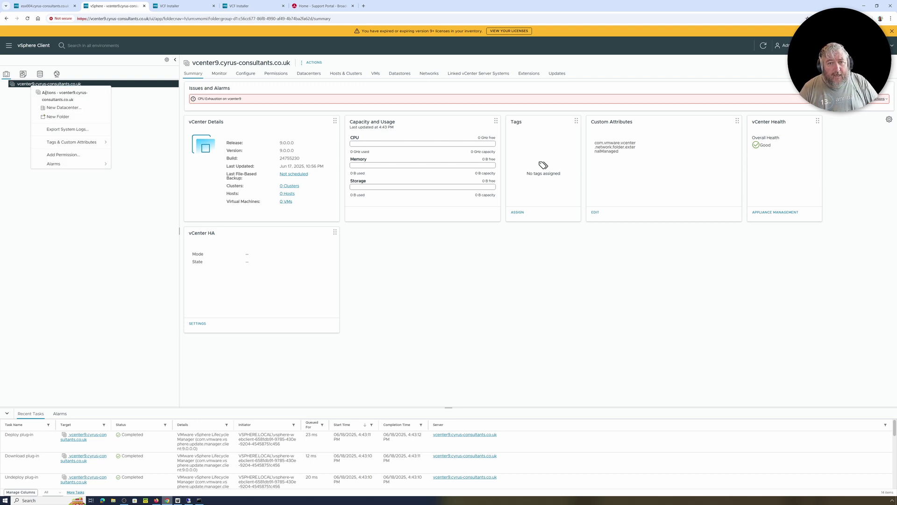
{"action": "left_click", "coordinate": [59, 108]}
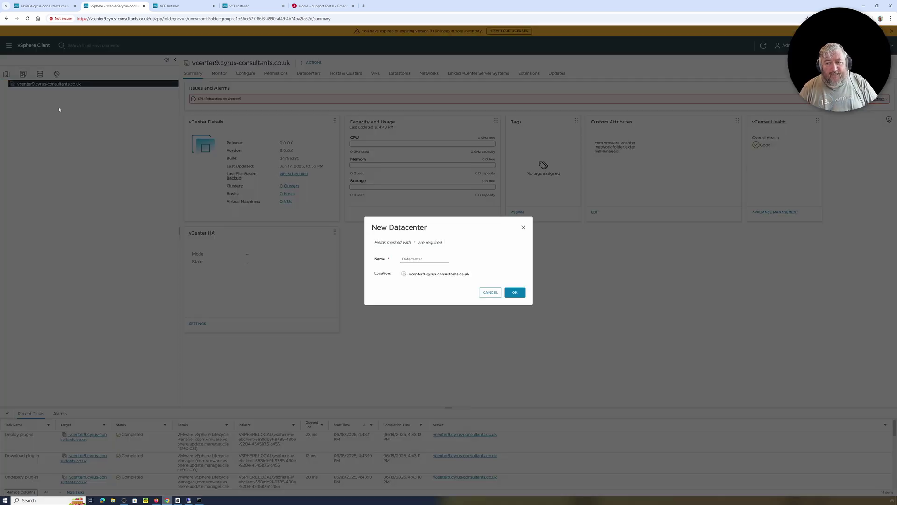
{"action": "left_click", "coordinate": [405, 259]}
{"action": "type", "text": "D"}
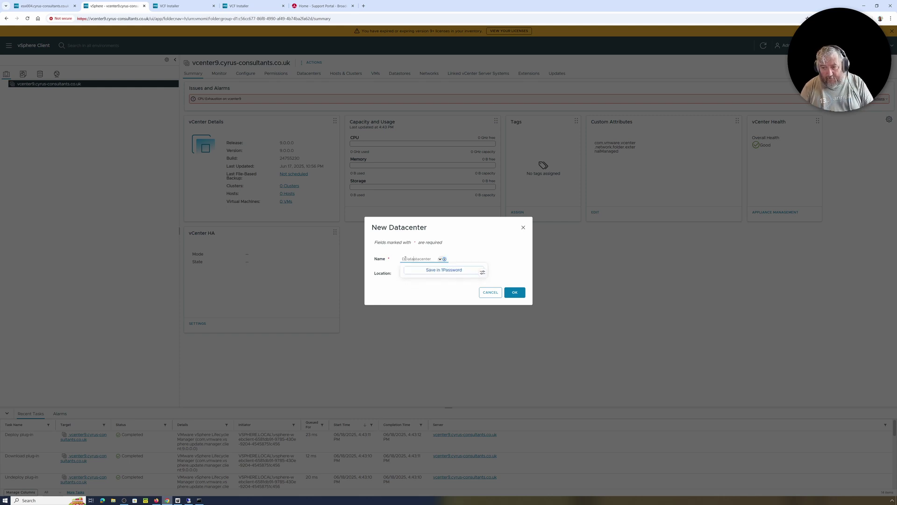
{"action": "key", "text": "BackSpace"}
{"action": "key", "text": "Delete"}
{"action": "key", "text": "Delete"}
{"action": "key", "text": "Delete"}
{"action": "type", "text": "VCF"}
{"action": "left_click", "coordinate": [405, 258]}
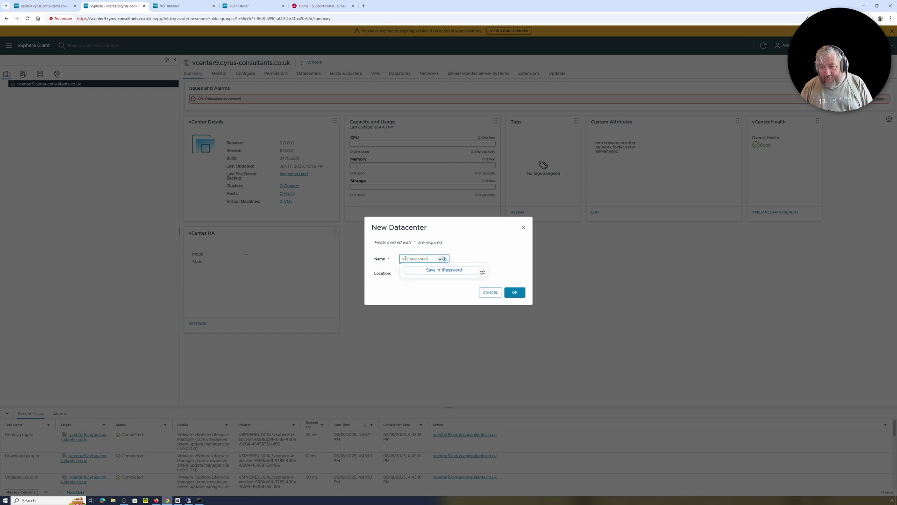
{"action": "key", "text": "BackSpace"}
{"action": "key", "text": "BackSpace"}
{"action": "key", "text": "BackSpace"}
{"action": "key", "text": "BackSpace"}
{"action": "key", "text": "BackSpace"}
{"action": "key", "text": "BackSpace"}
{"action": "key", "text": "BackSpace"}
{"action": "key", "text": "BackSpace"}
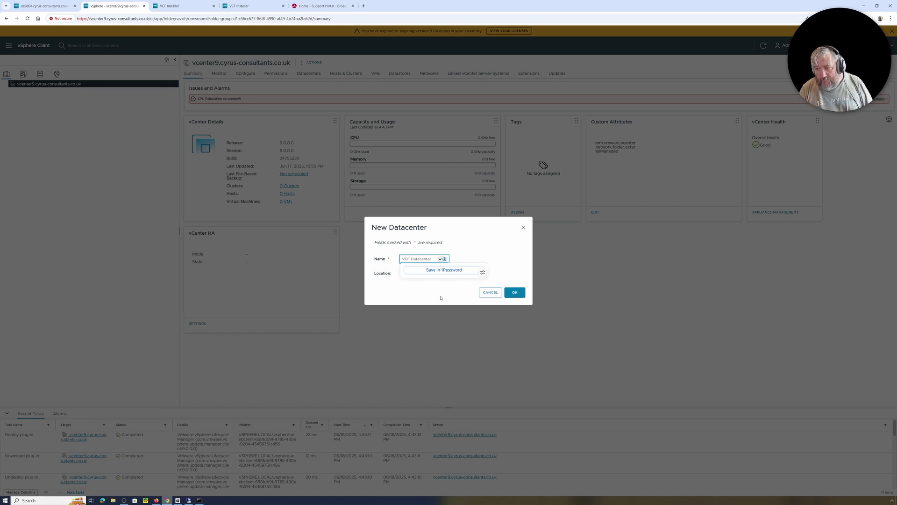
{"action": "left_click", "coordinate": [513, 293]}
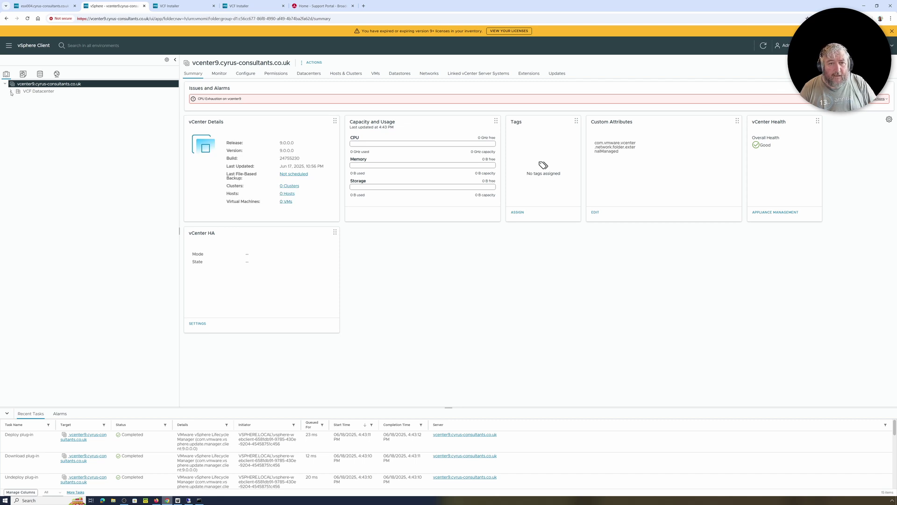
Start adding a host to VCF Datacenter, using the name esxi004.cyrus-consultants.co.uk copied from the ESXi Host Client's address
{"action": "left_click", "coordinate": [32, 92]}
{"action": "right_click", "coordinate": [34, 92]}
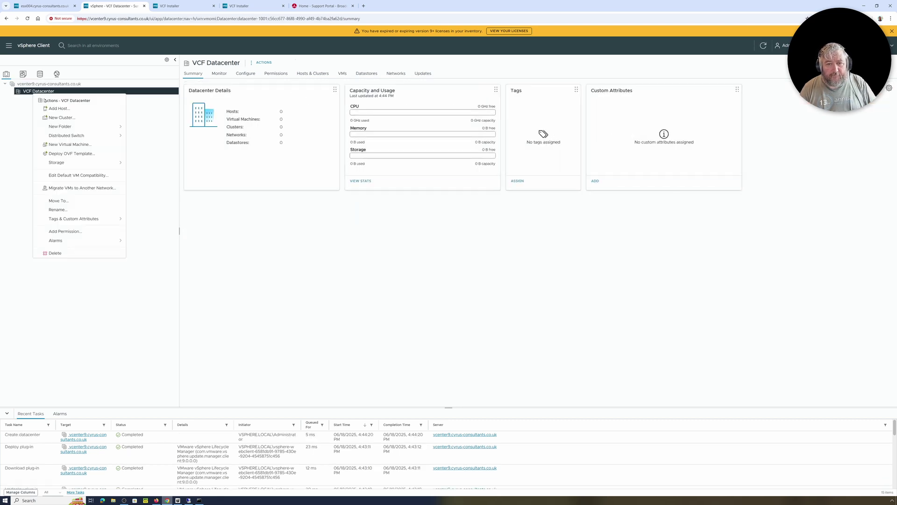
{"action": "left_click", "coordinate": [61, 108]}
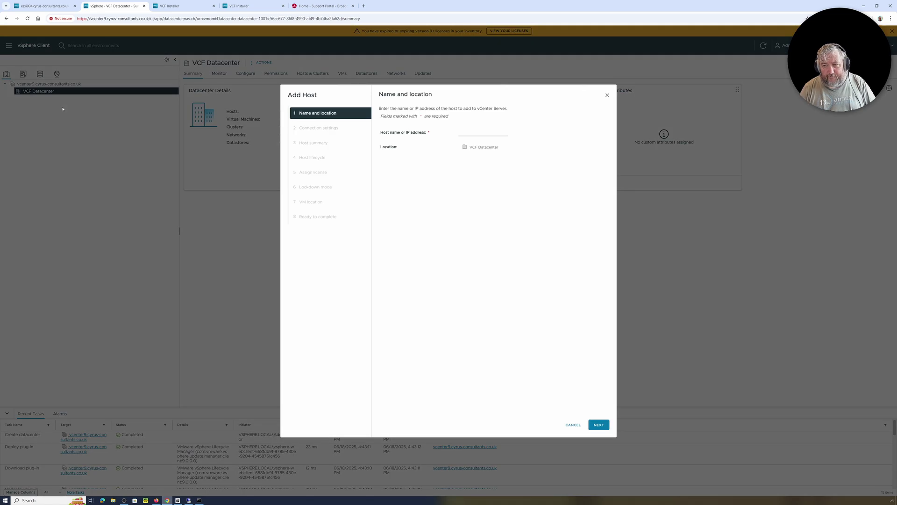
{"action": "left_click", "coordinate": [476, 133]}
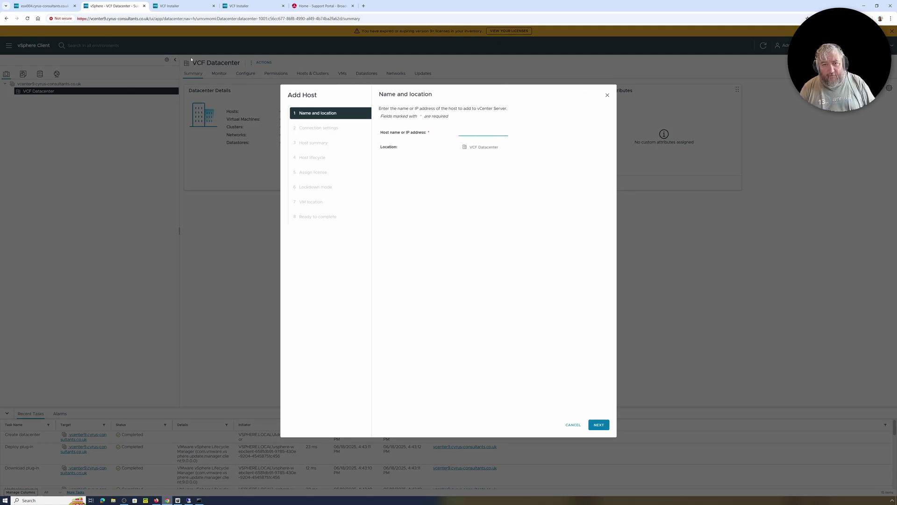
{"action": "left_click", "coordinate": [44, 5]}
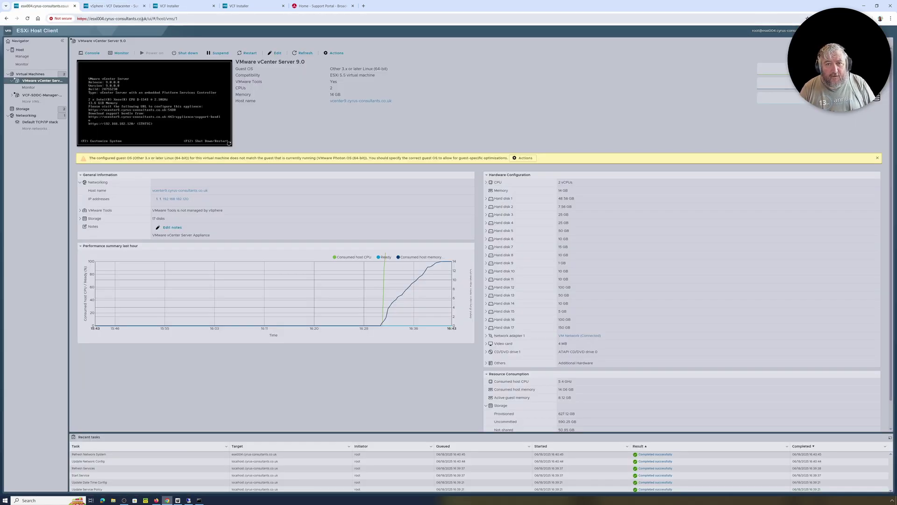
{"action": "left_click_drag", "start_coordinate": [146, 19], "coordinate": [91, 18]}
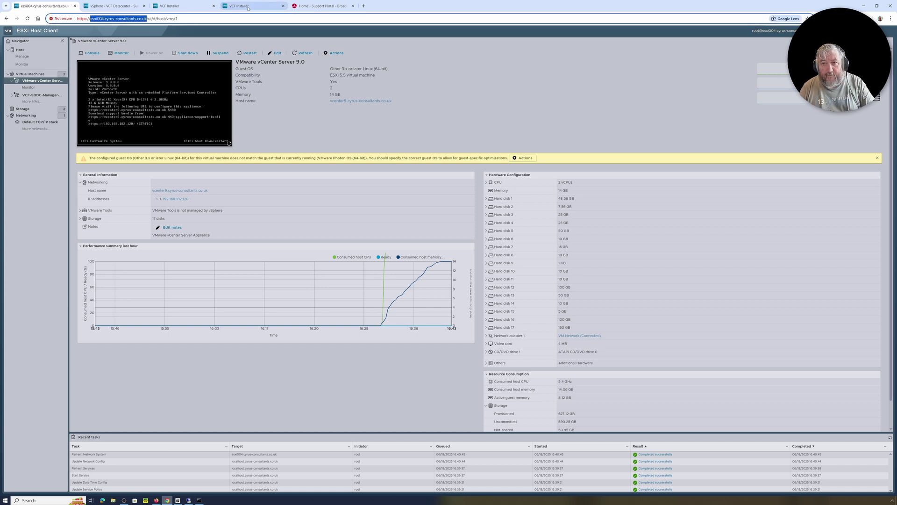
{"action": "left_click", "coordinate": [125, 7]}
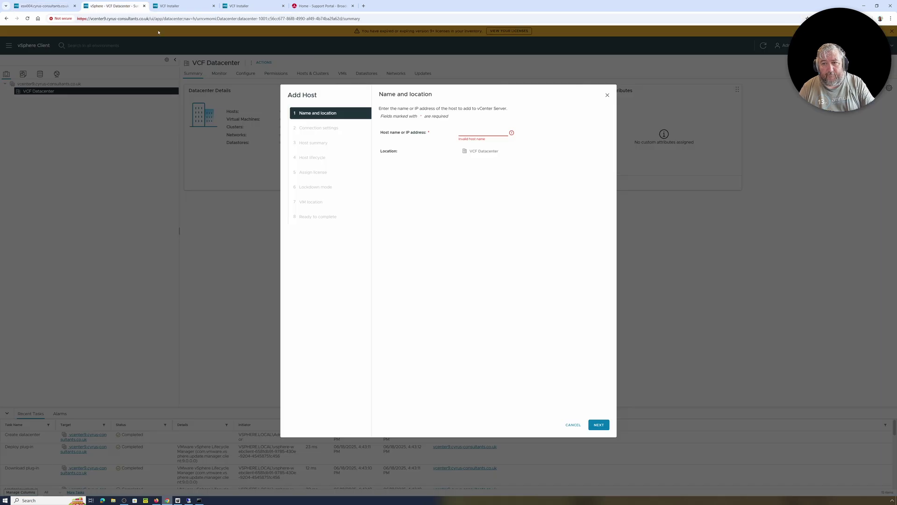
{"action": "key", "text": "ctrl+v"}
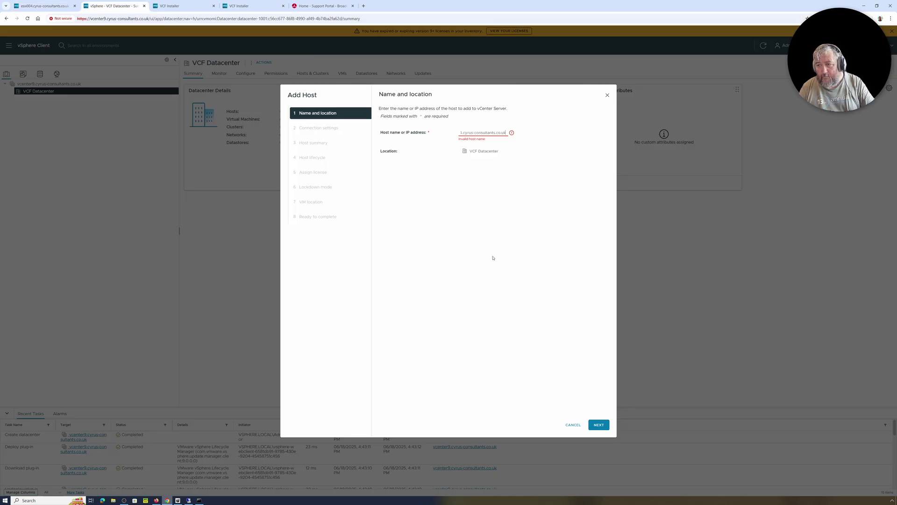
{"action": "left_click", "coordinate": [600, 425]}
Enter the user name root and the host's password as connection settings, and accept replacing the host's certificate
{"action": "left_click", "coordinate": [474, 134]}
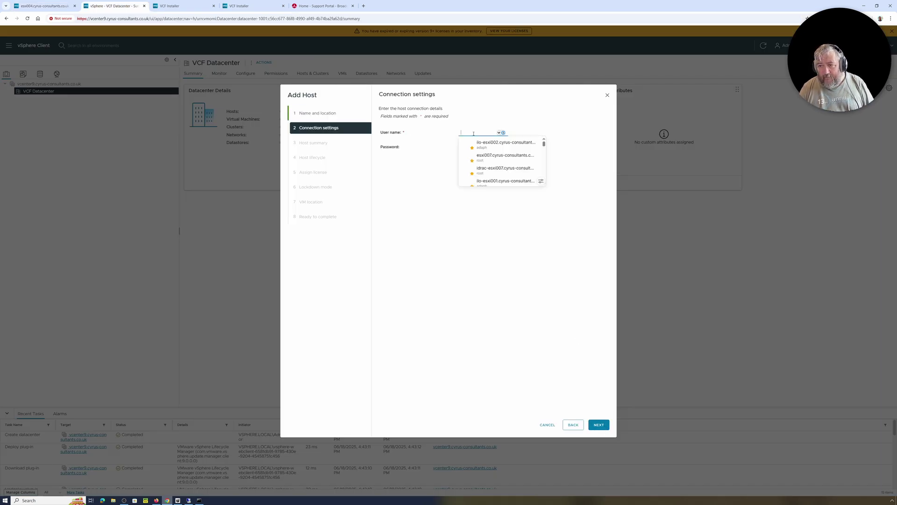
{"action": "type", "text": "root"}
{"action": "key", "text": "Tab"}
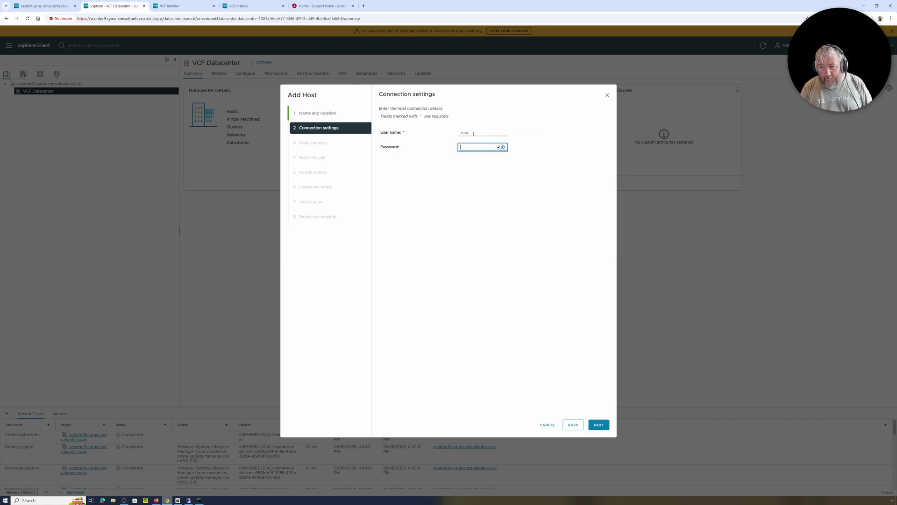
{"action": "type", "text": "****"}
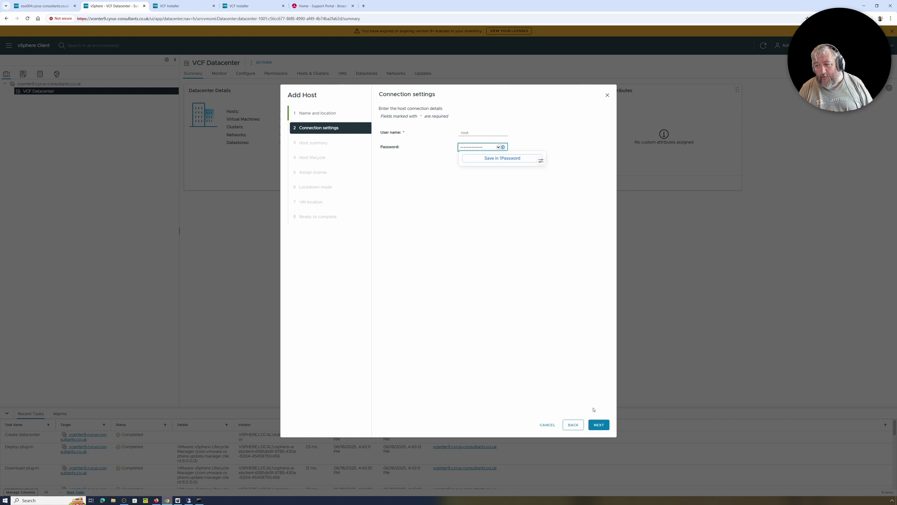
{"action": "left_click", "coordinate": [600, 423]}
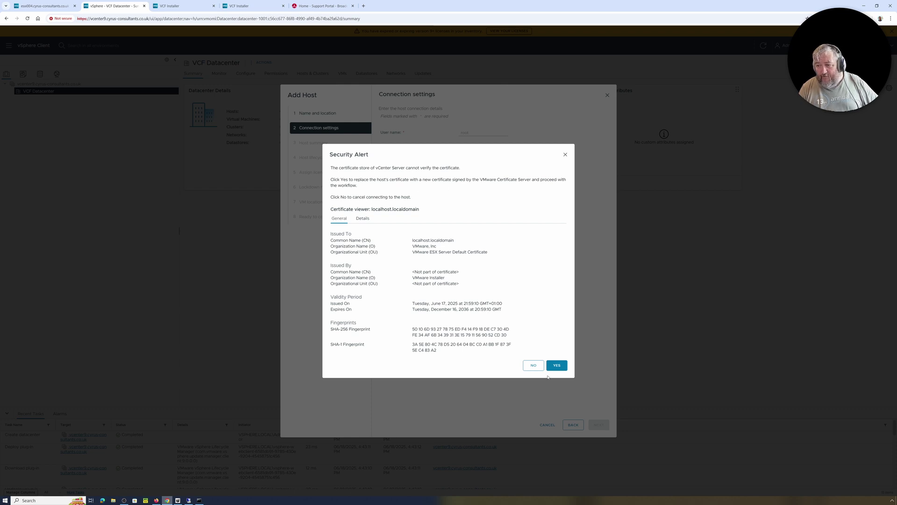
{"action": "left_click", "coordinate": [556, 366]}
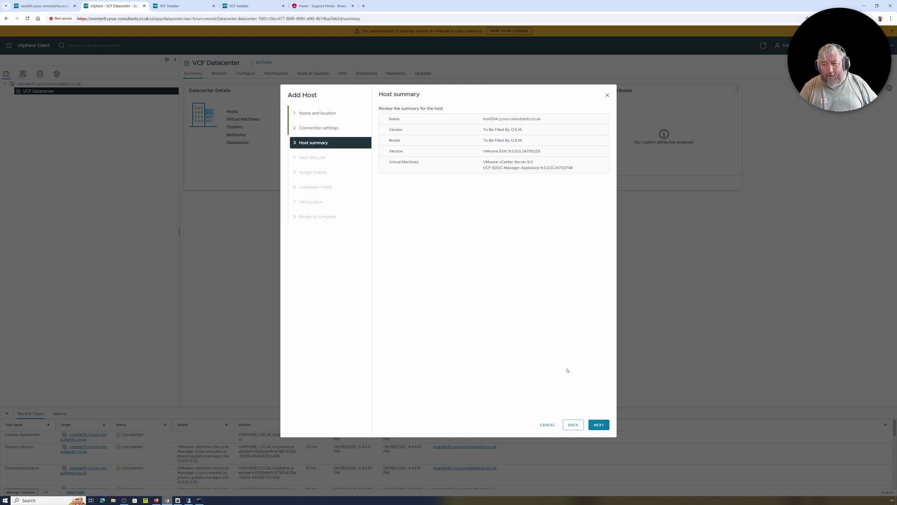
Accept the host summary, set the host lifecycle to extract the image on the host, and accept the image specification
{"action": "left_click", "coordinate": [599, 425]}
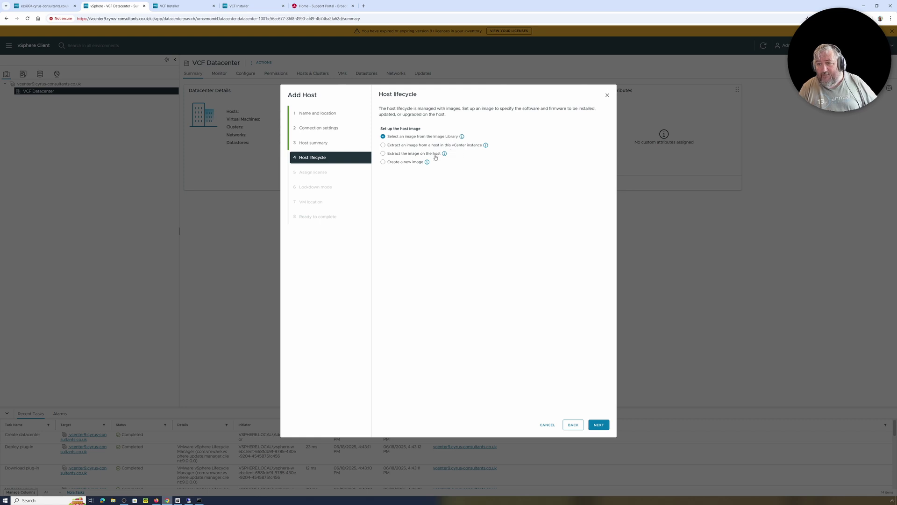
{"action": "left_click", "coordinate": [403, 163]}
{"action": "left_click", "coordinate": [391, 155]}
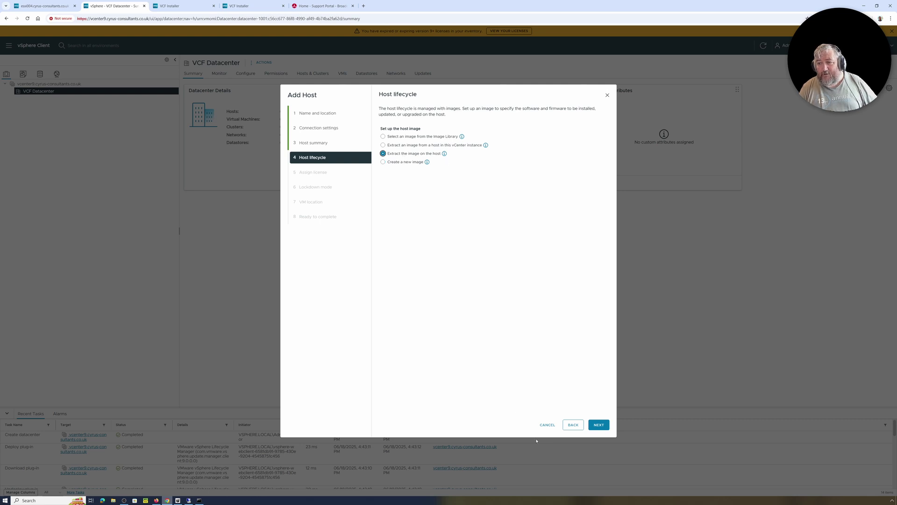
{"action": "left_click", "coordinate": [598, 425]}
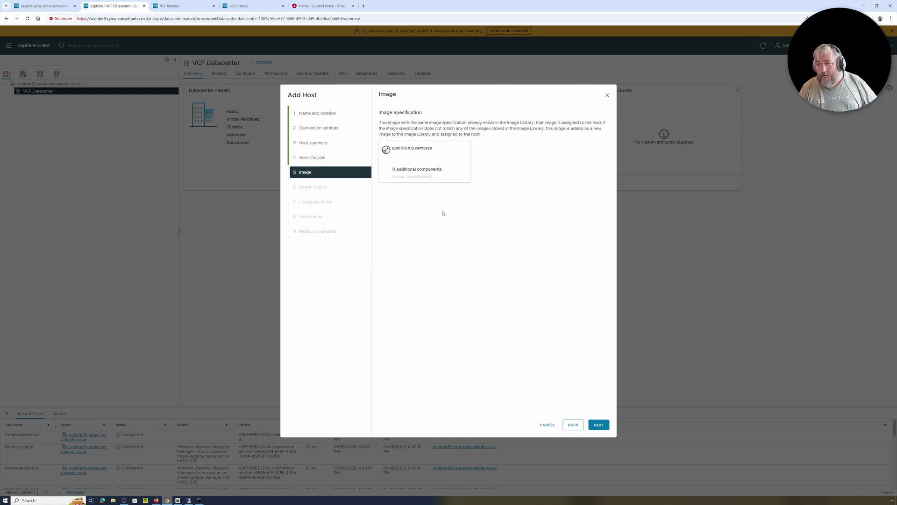
{"action": "left_click", "coordinate": [599, 425]}
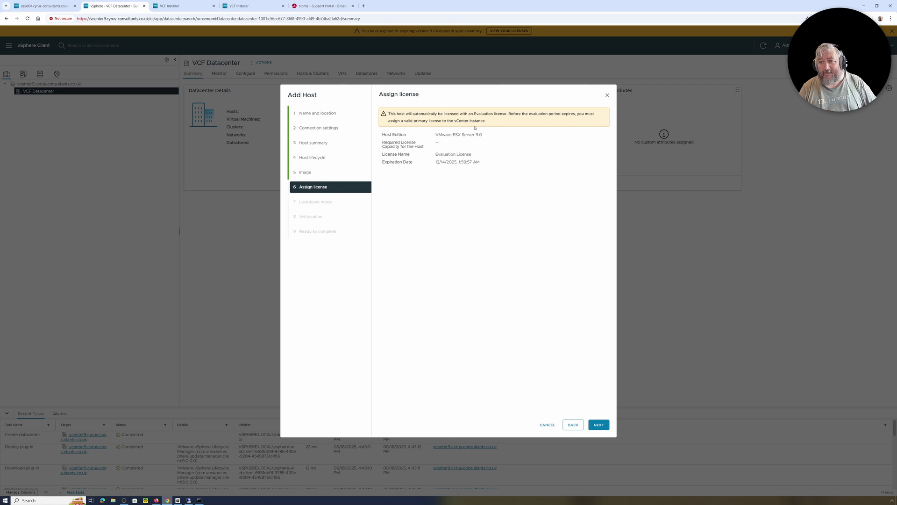
Keep the evaluation license and disabled lockdown mode, choose VCF Datacenter as the VM location and finish adding the host
{"action": "left_click", "coordinate": [599, 424]}
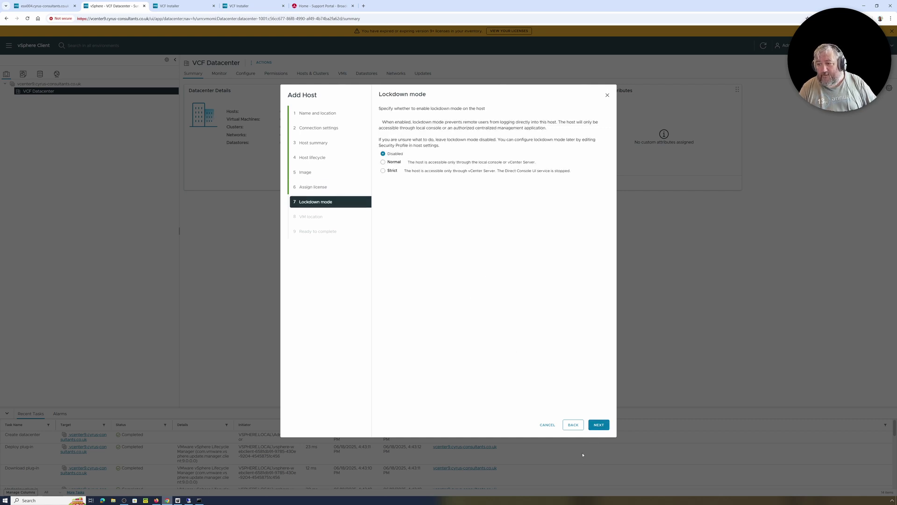
{"action": "left_click", "coordinate": [598, 424]}
{"action": "left_click", "coordinate": [382, 117]}
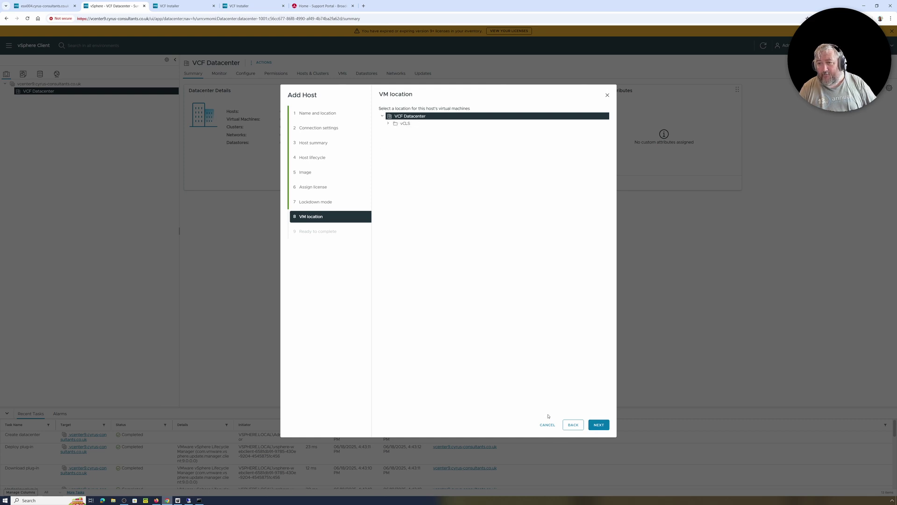
{"action": "left_click", "coordinate": [599, 424]}
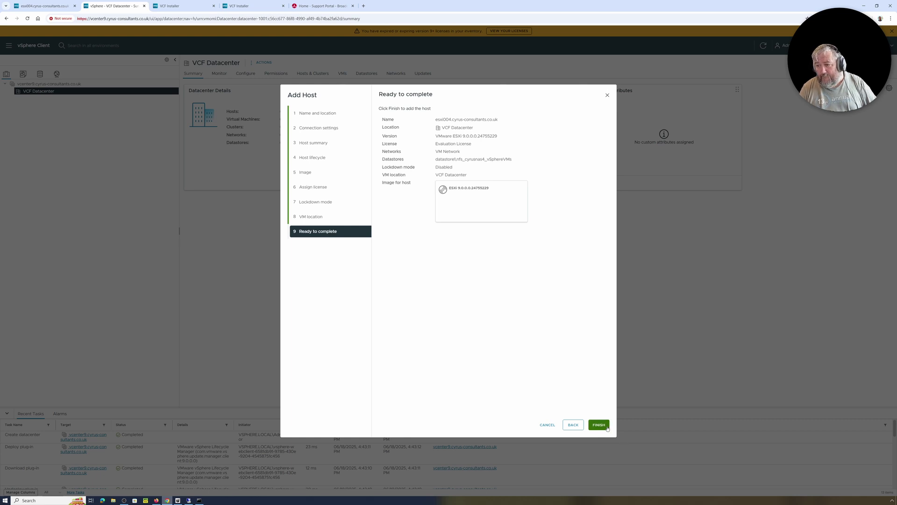
{"action": "left_click", "coordinate": [606, 427]}
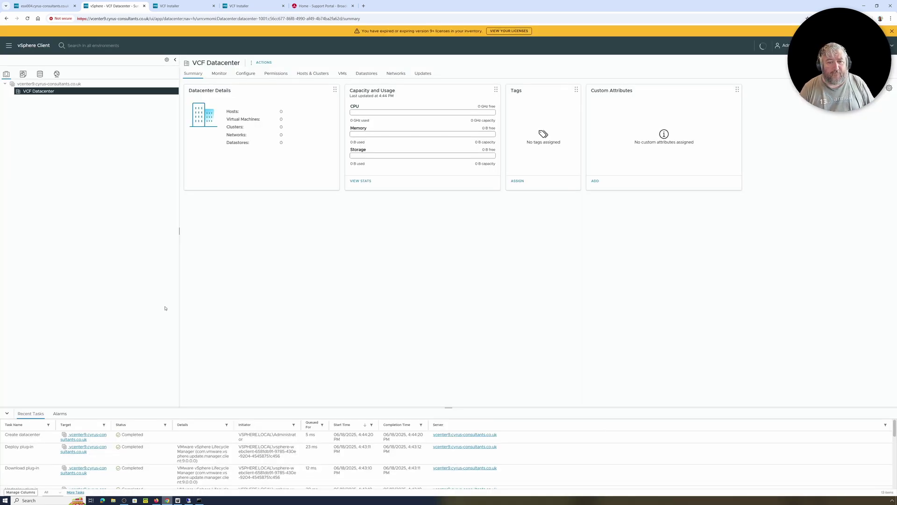
Narrow the inventory pane slightly and widen the Target column of the recent tasks list
{"action": "mouse_move", "coordinate": [180, 301]}
{"action": "left_mouse_down"}
{"action": "mouse_move", "coordinate": [262, 301]}
{"action": "mouse_move", "coordinate": [169, 301]}
{"action": "left_mouse_up"}
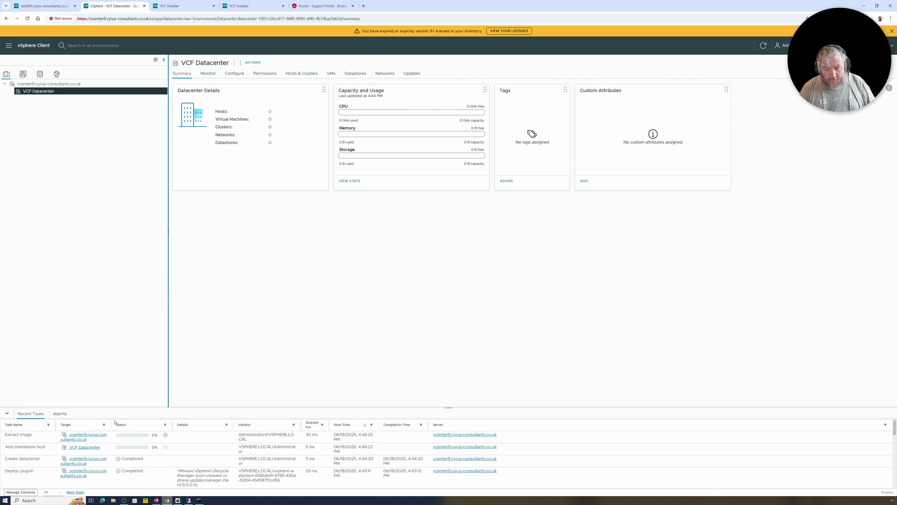
{"action": "left_click_drag", "start_coordinate": [111, 425], "coordinate": [145, 425]}
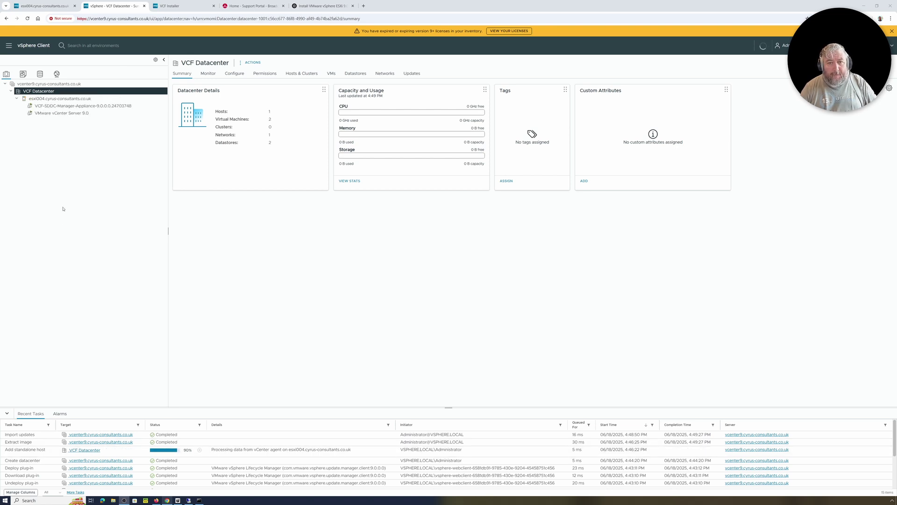
Review the summaries of the VCF SDDC Manager appliance, the VMware vCenter Server 9.0 virtual machine and the esxi004 host
{"action": "left_click", "coordinate": [88, 107]}
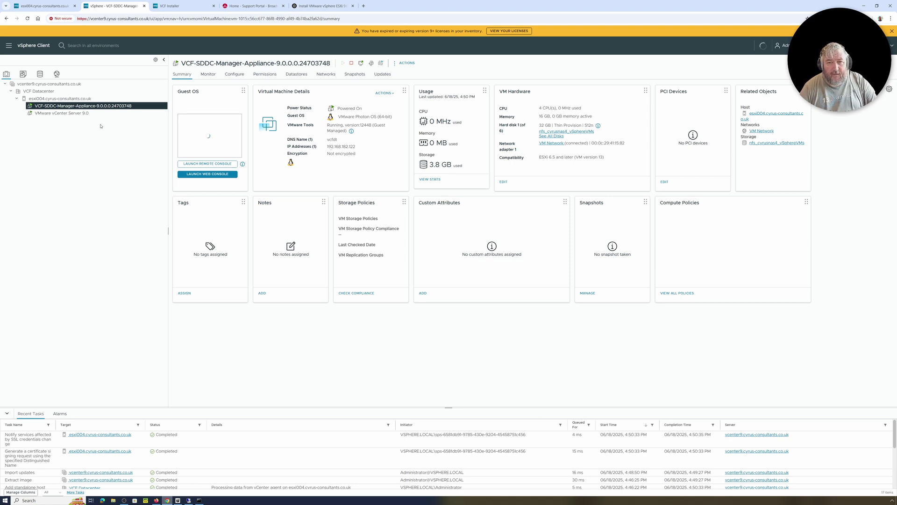
{"action": "left_click", "coordinate": [89, 113]}
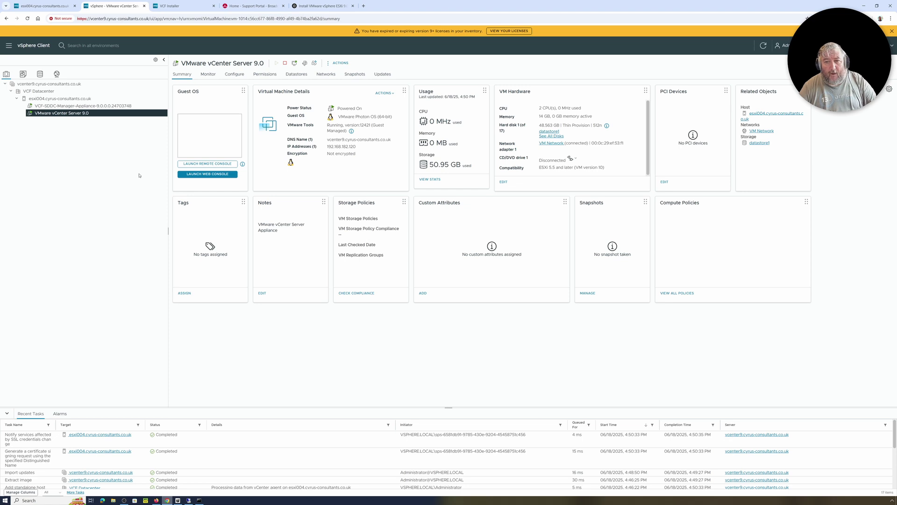
{"action": "left_click", "coordinate": [75, 106]}
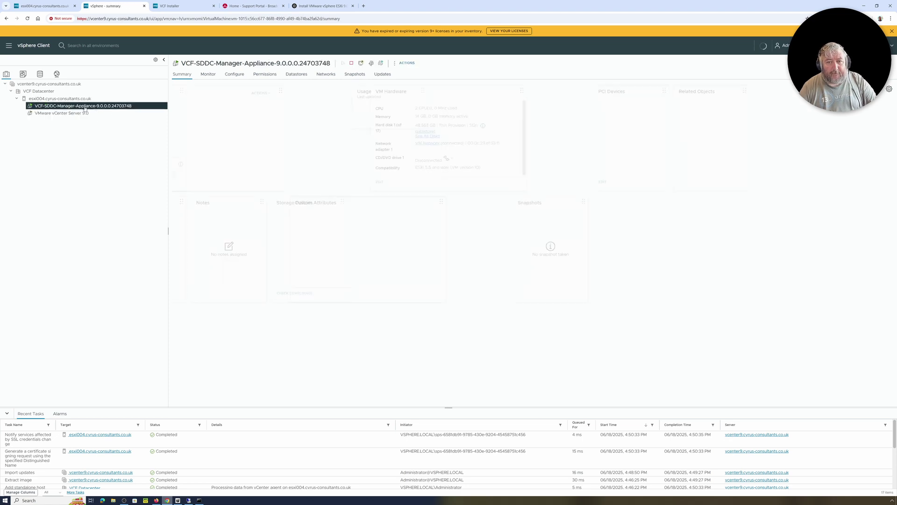
{"action": "left_click", "coordinate": [59, 99]}
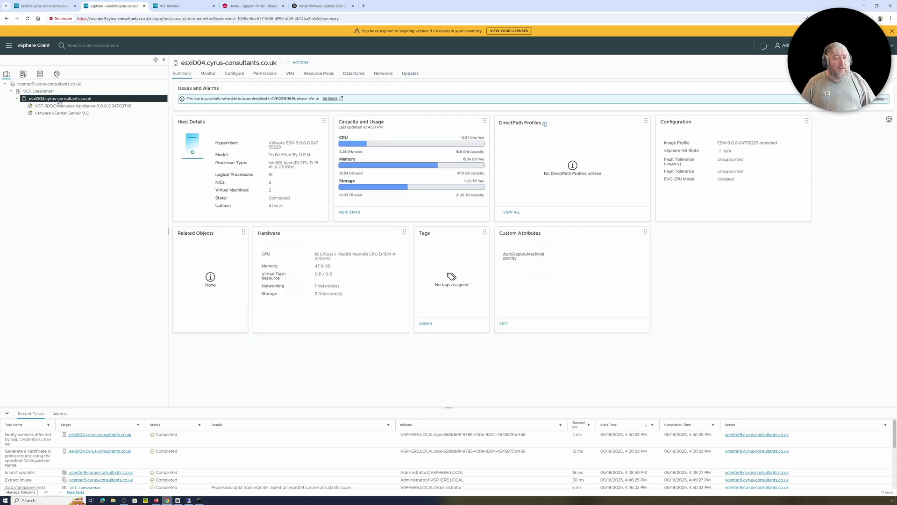